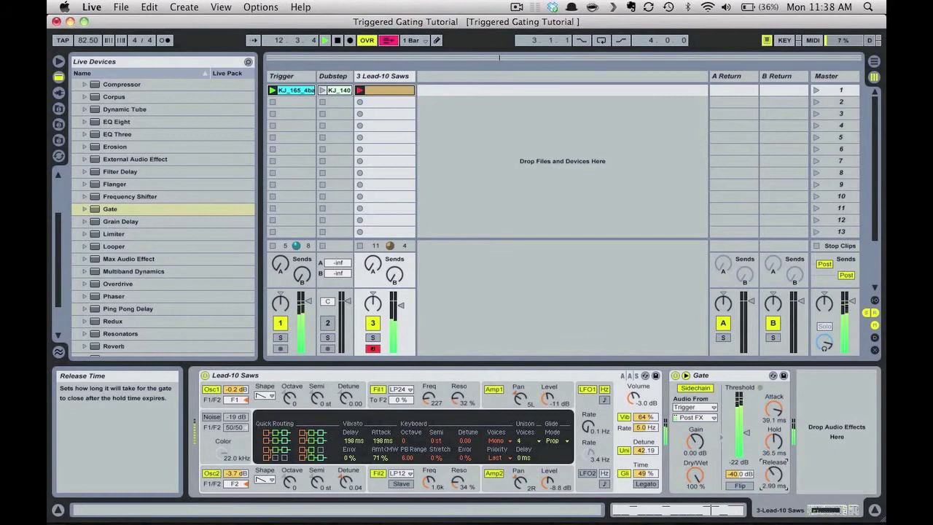
Lower the attack of the gate on the Lead-10 Saws track to 0.15 ms and stop playback.
{"action": "left_click_drag", "start_coordinate": [776, 412], "coordinate": [776, 455]}
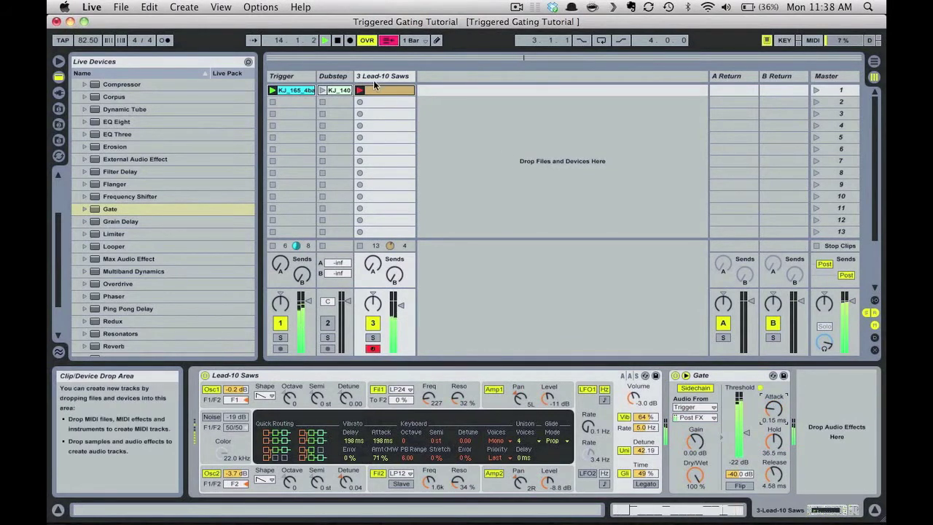
{"action": "left_click", "coordinate": [338, 41]}
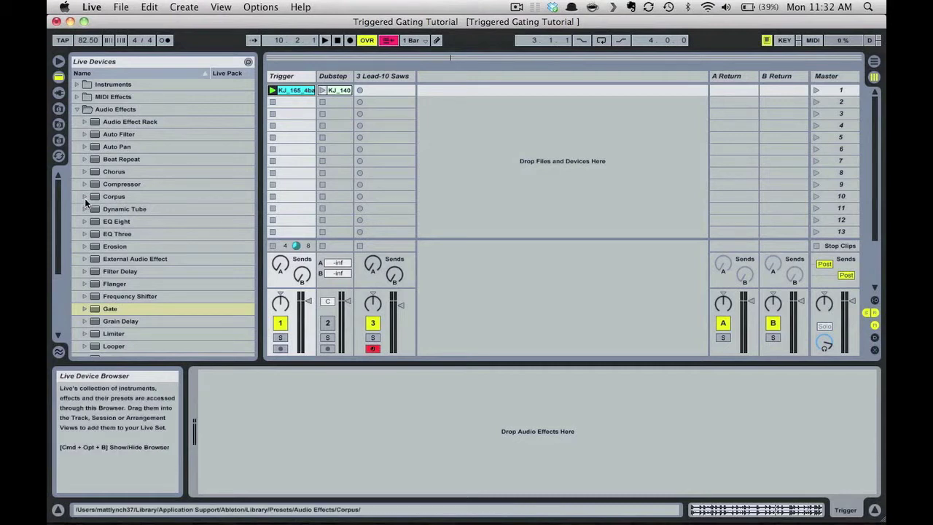
Add the Gate audio effect to the Trigger track and launch the track's first clip.
{"action": "left_click", "coordinate": [108, 309]}
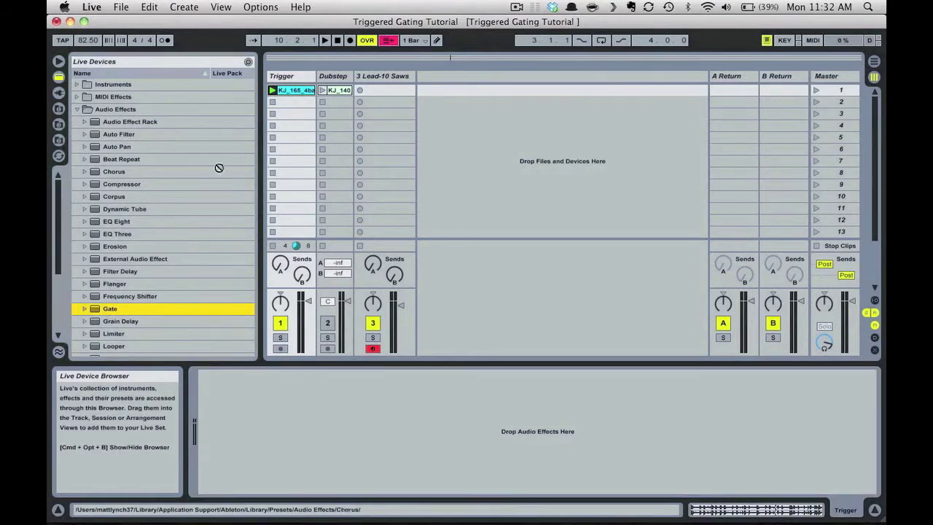
{"action": "left_click_drag", "start_coordinate": [108, 309], "coordinate": [289, 79]}
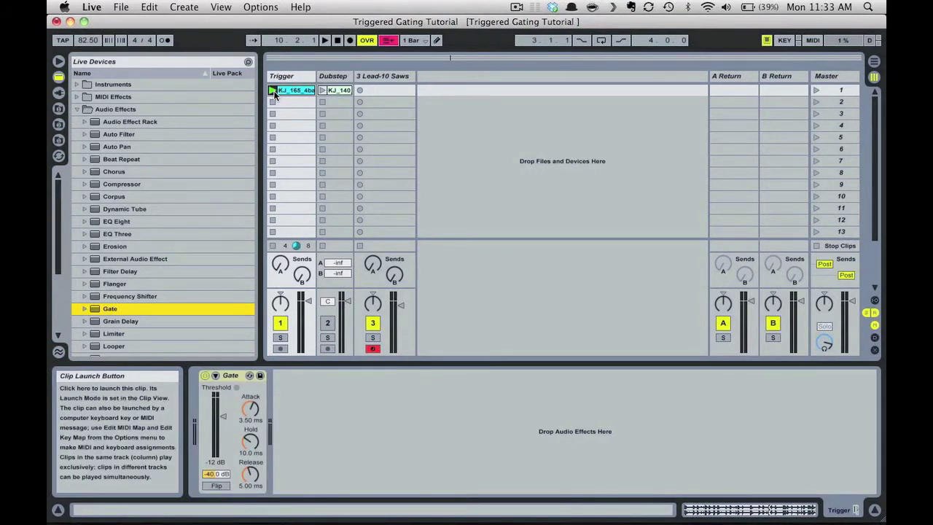
{"action": "left_click", "coordinate": [273, 91]}
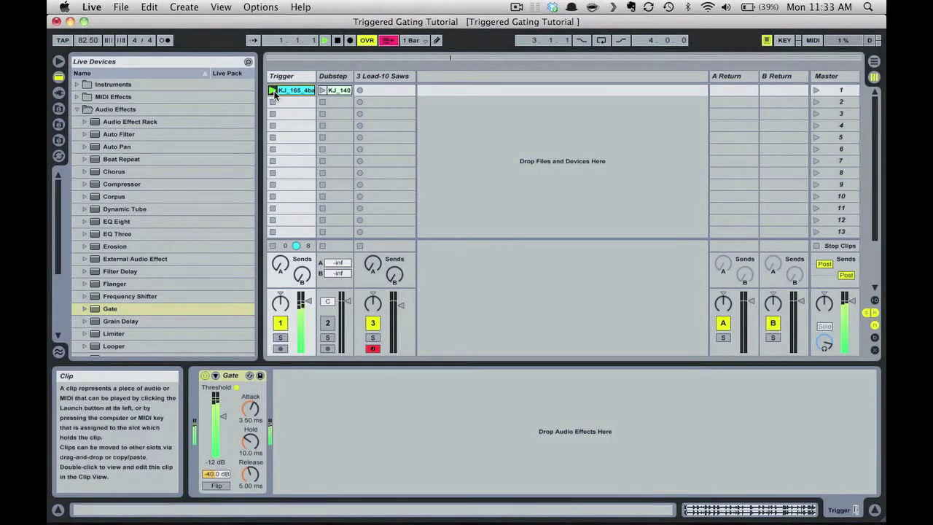
Lower the Trigger gate's threshold to -40 dB and set its attenuation to -inf dB.
{"action": "left_click", "coordinate": [223, 416]}
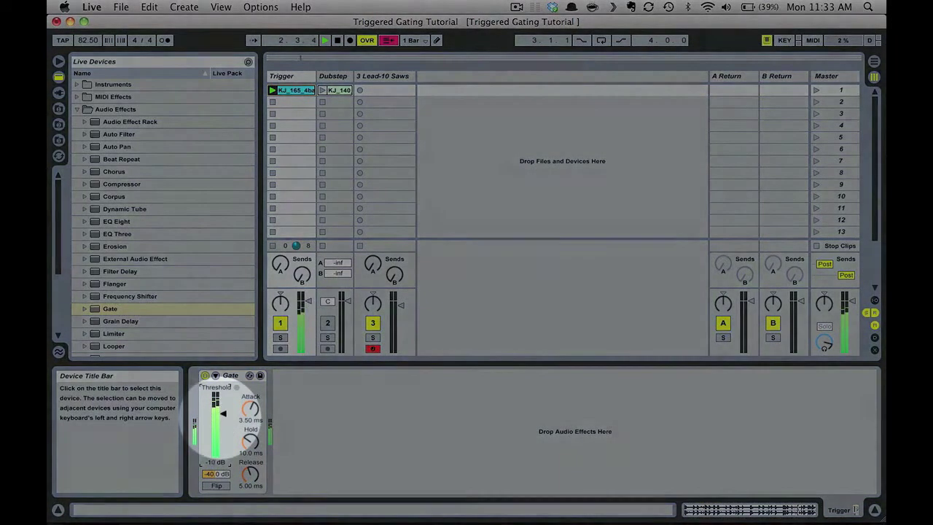
{"action": "mouse_move", "coordinate": [223, 416]}
{"action": "left_mouse_down"}
{"action": "mouse_move", "coordinate": [223, 405]}
{"action": "mouse_move", "coordinate": [219, 469]}
{"action": "left_mouse_up"}
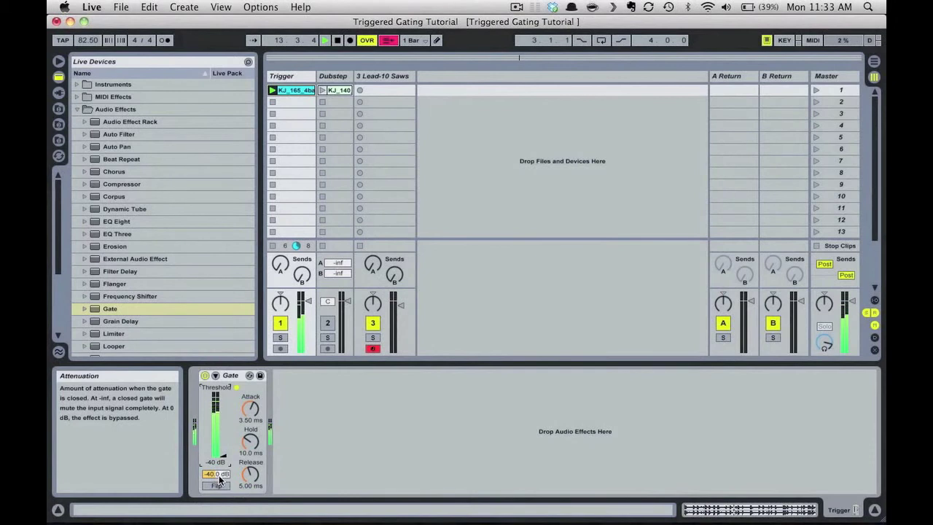
{"action": "left_click_drag", "start_coordinate": [219, 479], "coordinate": [219, 518]}
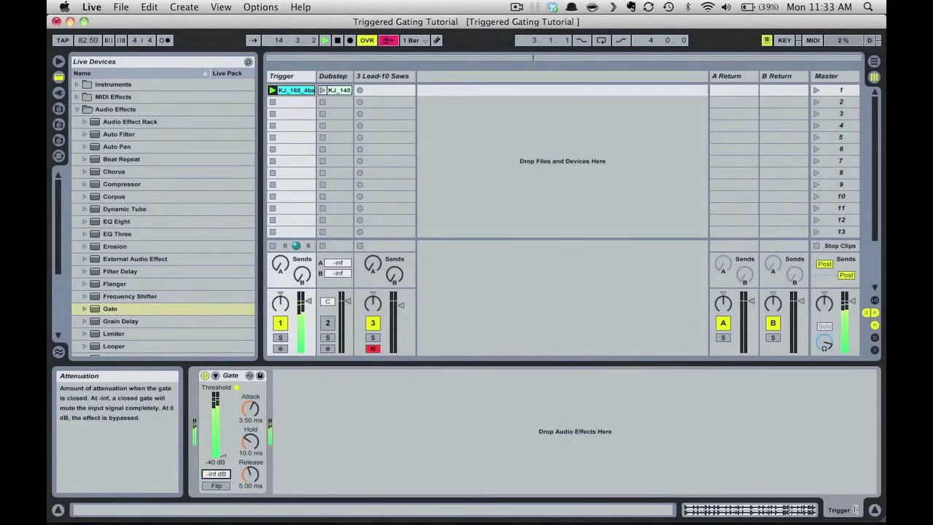
Raise the Trigger gate's threshold to -7.1 dB and deactivate the gate with playback stopped.
{"action": "left_click", "coordinate": [224, 461]}
{"action": "left_click_drag", "start_coordinate": [224, 456], "coordinate": [224, 411]}
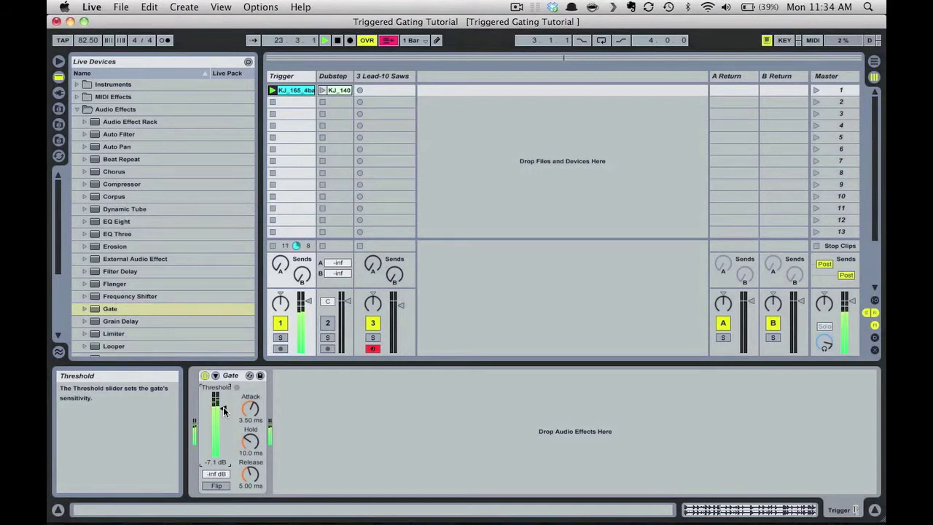
{"action": "left_click", "coordinate": [338, 41]}
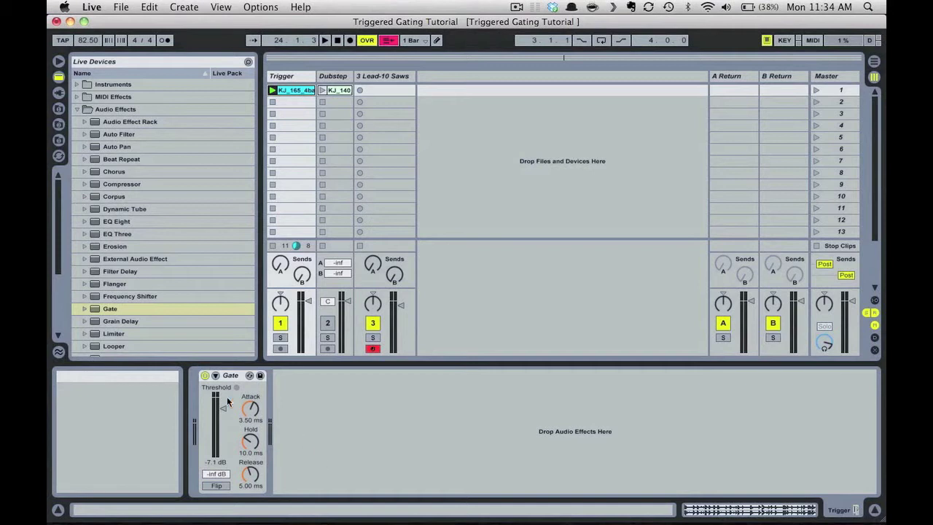
{"action": "left_click", "coordinate": [204, 375]}
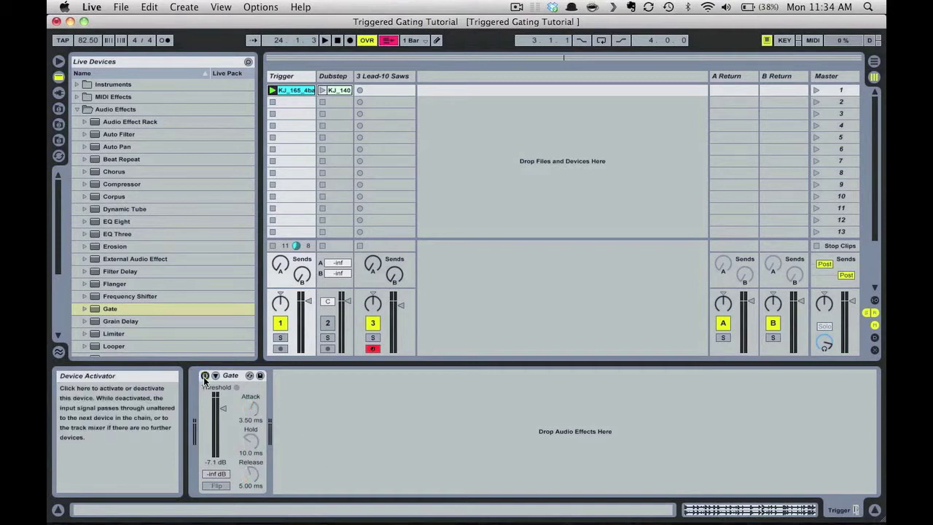
Create a MIDI clip in the first slot of the Lead-10 Saws track and insert a sixteenth note on E1 at its start.
{"action": "double_click", "coordinate": [381, 90]}
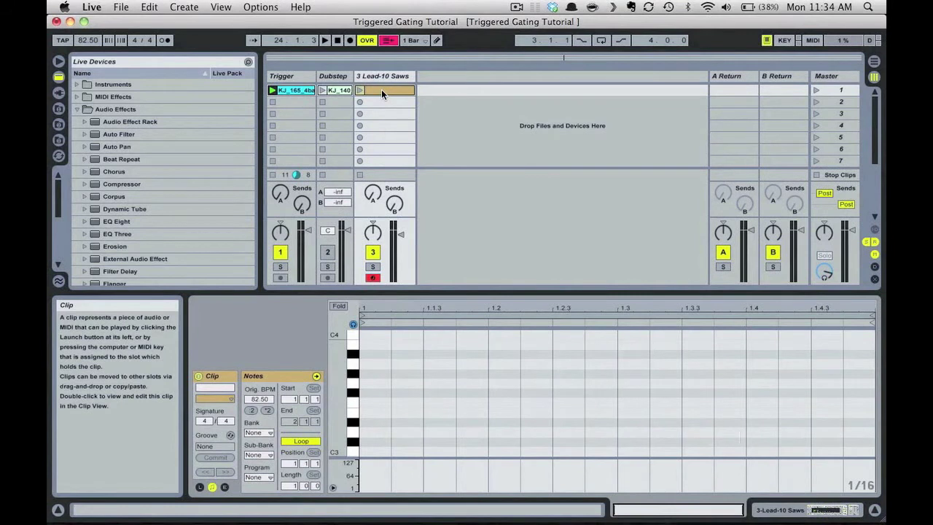
{"action": "scroll", "coordinate": [353, 352], "scroll_direction": "down", "scroll_amount": 1}
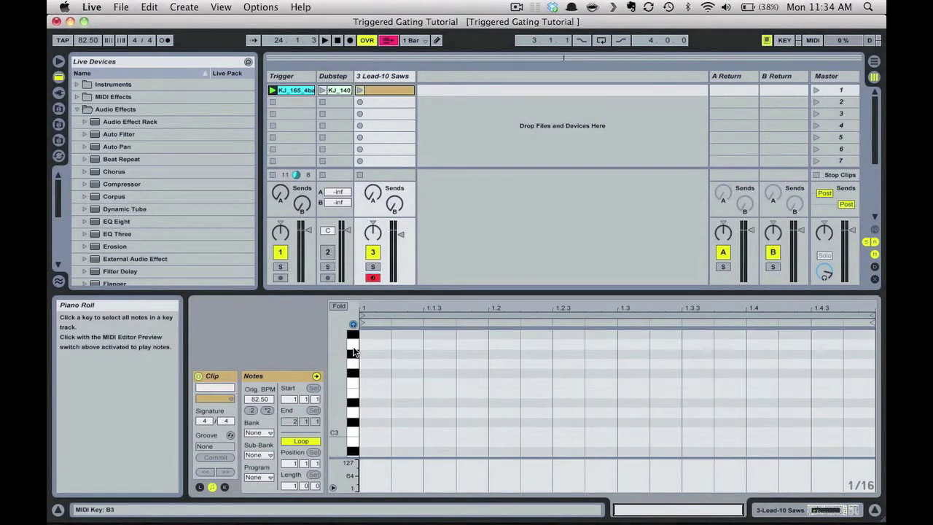
{"action": "scroll", "coordinate": [353, 352], "scroll_direction": "down", "scroll_amount": 2}
{"action": "scroll", "coordinate": [354, 350], "scroll_direction": "down", "scroll_amount": 3}
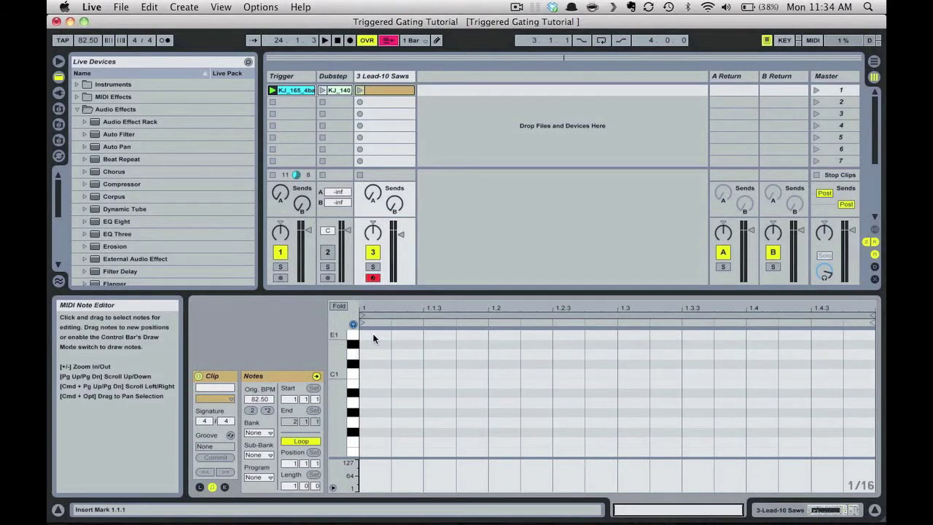
{"action": "double_click", "coordinate": [372, 333]}
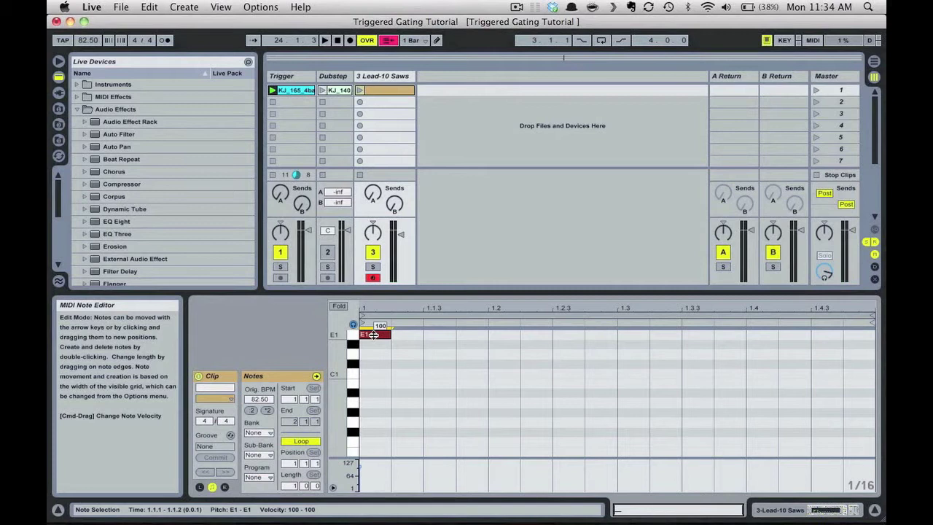
Duplicate the E1 note until sixteenth notes fill the whole bar, and play the set from the beginning.
{"action": "key", "text": "super+d"}
{"action": "key", "text": "super+d"}
{"action": "key", "text": "super+d"}
{"action": "key", "text": "super+d"}
{"action": "key", "text": "super+d"}
{"action": "key", "text": "super+d"}
{"action": "key", "text": "super+d"}
{"action": "key", "text": "super+d"}
{"action": "key", "text": "super+d"}
{"action": "key", "text": "super+d"}
{"action": "key", "text": "super+d"}
{"action": "key", "text": "super+d"}
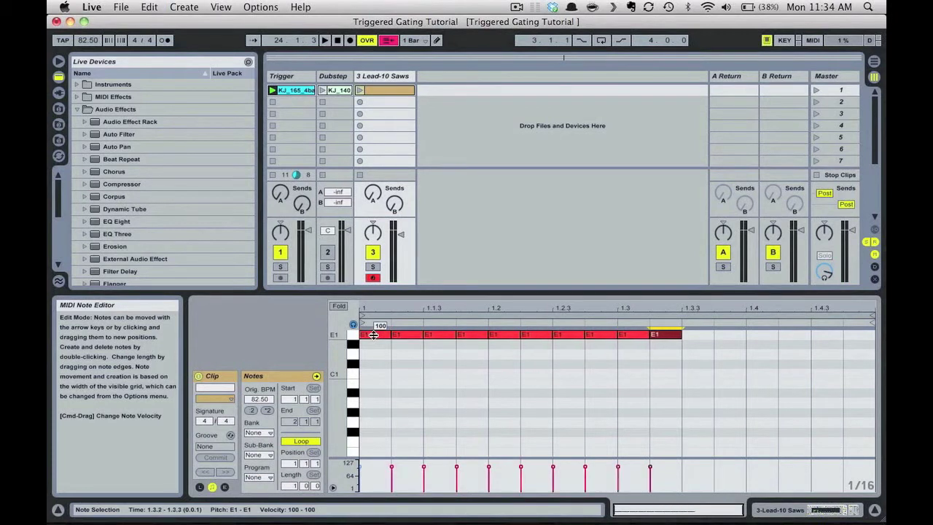
{"action": "key", "text": "super+d"}
{"action": "key", "text": "super+d"}
{"action": "key", "text": "super+d"}
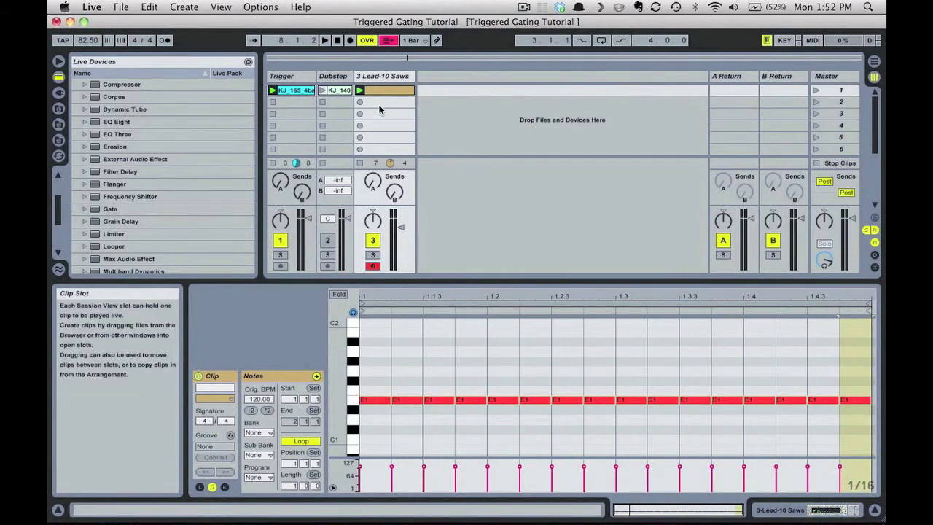
{"action": "left_click", "coordinate": [336, 42]}
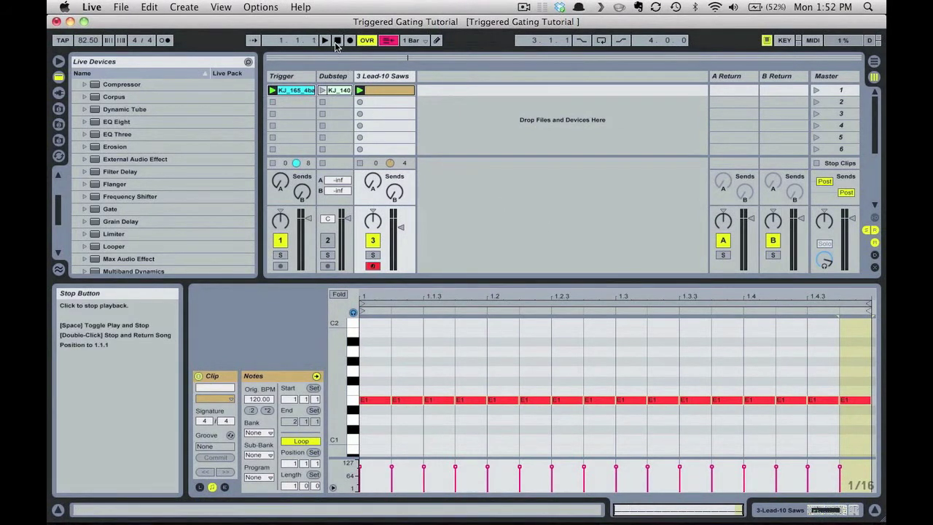
{"action": "left_click", "coordinate": [326, 40]}
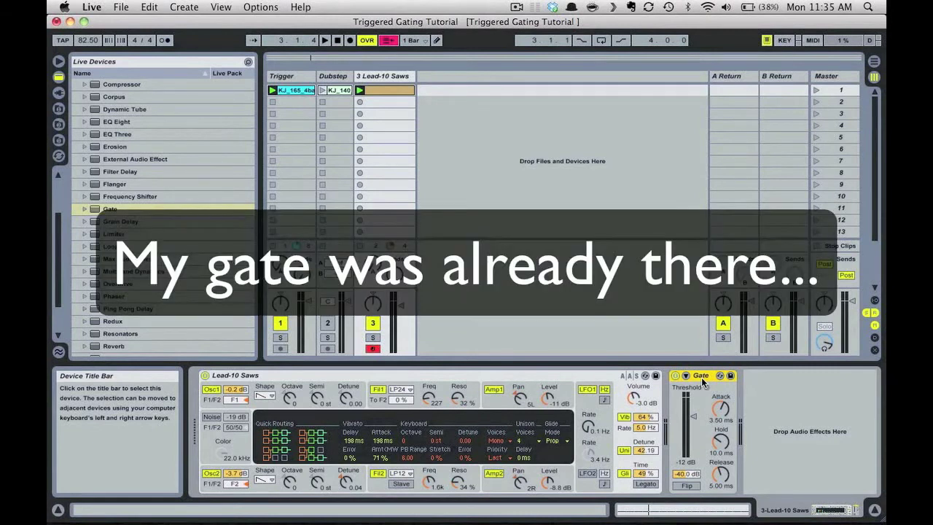
Enable the sidechain of the gate on the Lead-10 Saws track and set its audio source to Trigger.
{"action": "left_click", "coordinate": [685, 376]}
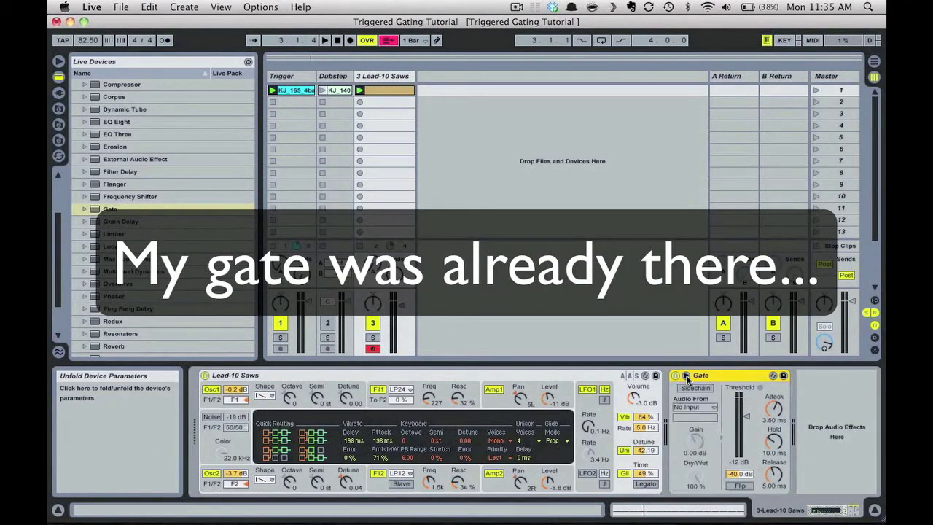
{"action": "left_click", "coordinate": [696, 388]}
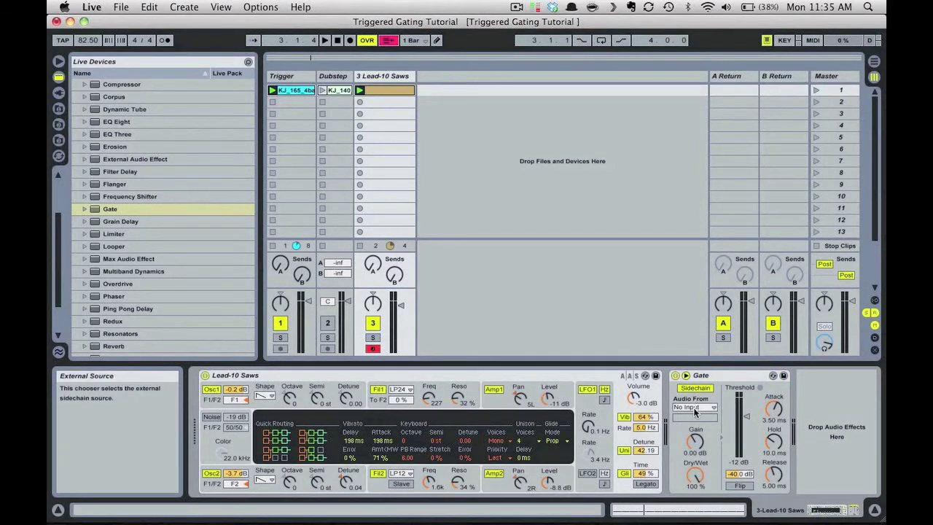
{"action": "left_click", "coordinate": [694, 408]}
{"action": "left_click", "coordinate": [692, 417]}
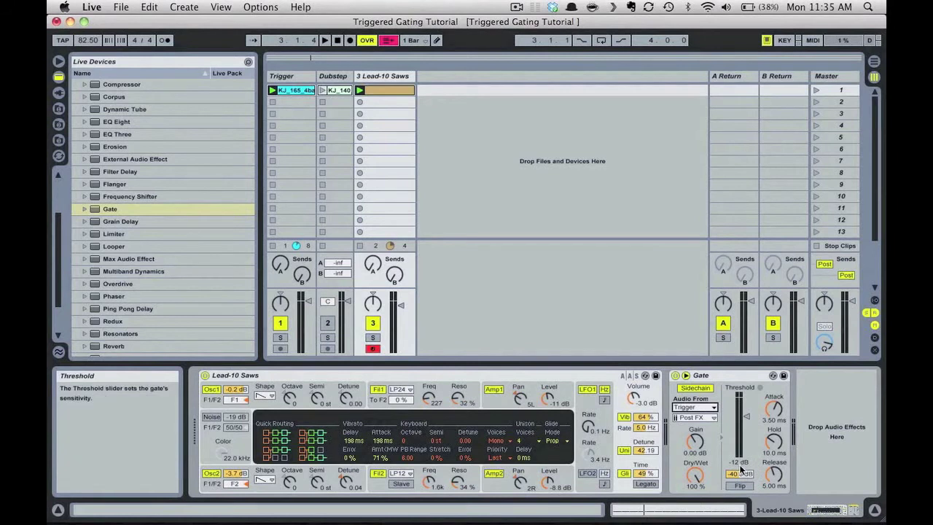
Lower the threshold of the gate on the Lead-10 Saws track to below -15 dB during playback, and stop playback.
{"action": "key", "text": "space"}
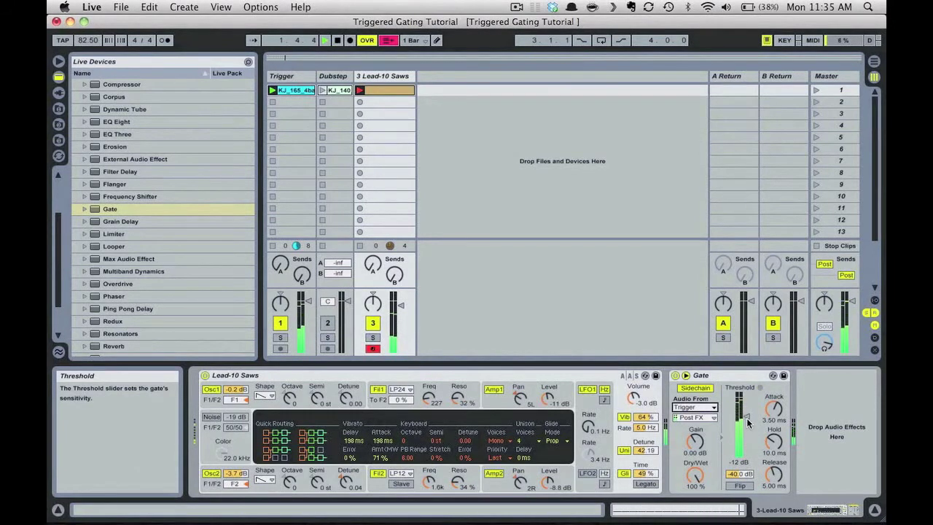
{"action": "left_click_drag", "start_coordinate": [747, 421], "coordinate": [747, 423]}
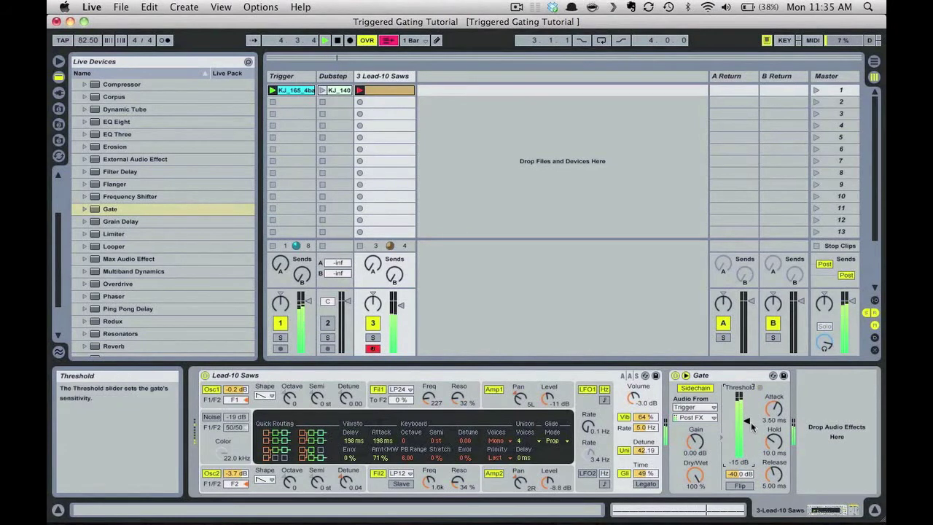
{"action": "left_click_drag", "start_coordinate": [746, 421], "coordinate": [746, 429]}
{"action": "key", "text": "space"}
Open the Lead-10 Saws clip for editing and raise the E1 note at 1.1.3 by an octave to E2.
{"action": "double_click", "coordinate": [392, 89]}
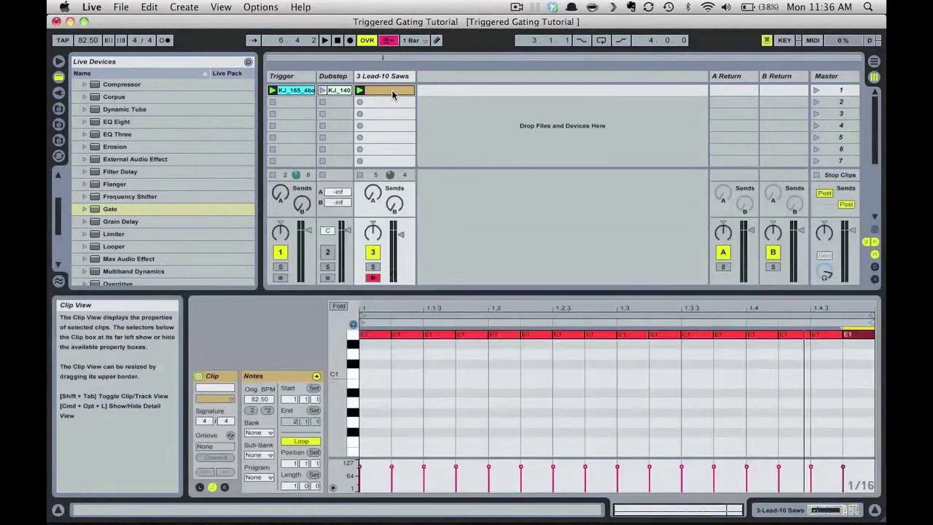
{"action": "scroll", "coordinate": [410, 364], "scroll_direction": "up", "scroll_amount": 3}
{"action": "scroll", "coordinate": [410, 369], "scroll_direction": "down", "scroll_amount": 3}
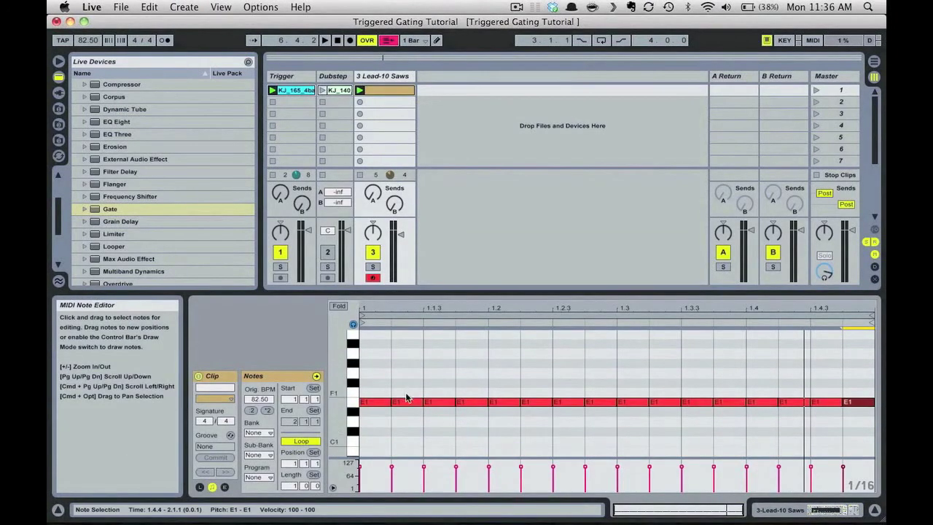
{"action": "left_click", "coordinate": [433, 402]}
{"action": "key", "text": "shift+Up"}
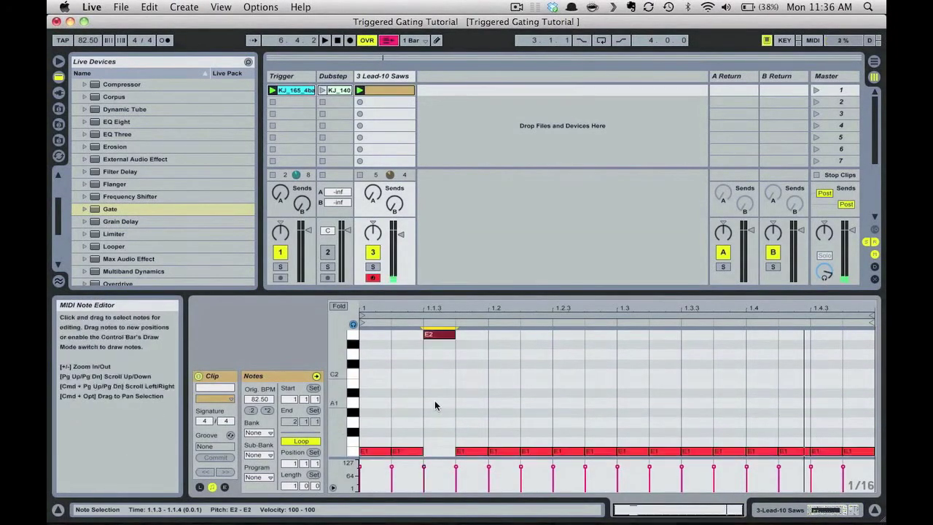
Raise the E1 notes at 1.2.3, 1.3.4 and 1.4.1 by an octave to E2.
{"action": "left_click", "coordinate": [569, 452]}
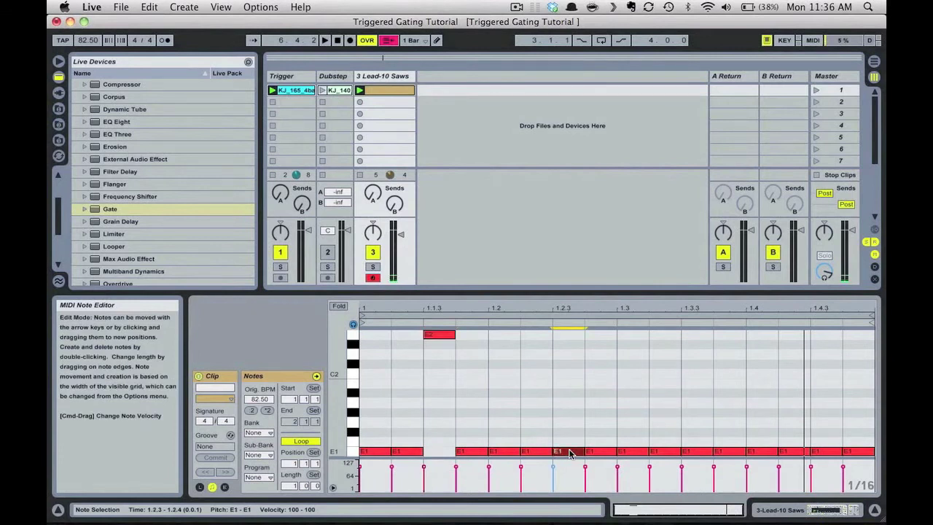
{"action": "key", "text": "shift+Up"}
{"action": "left_click", "coordinate": [753, 452]}
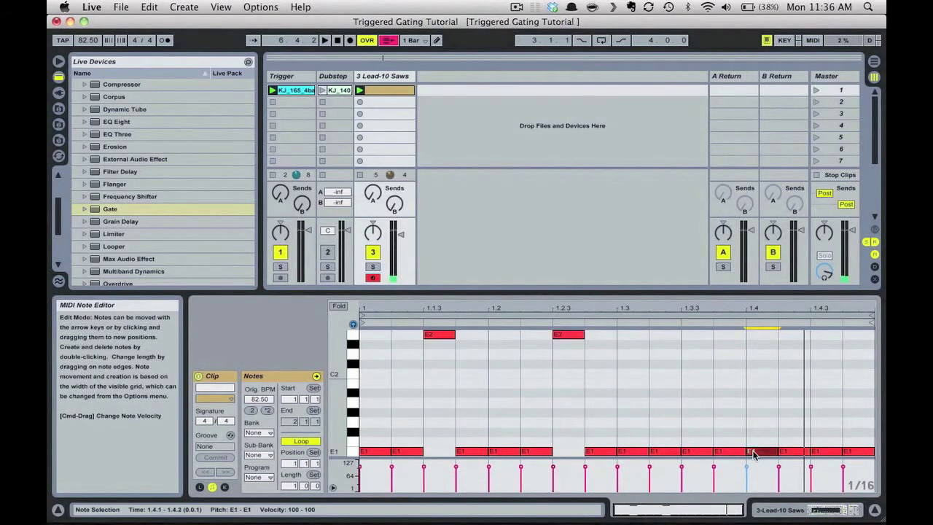
{"action": "key", "text": "shift+Up"}
{"action": "left_click", "coordinate": [734, 452]}
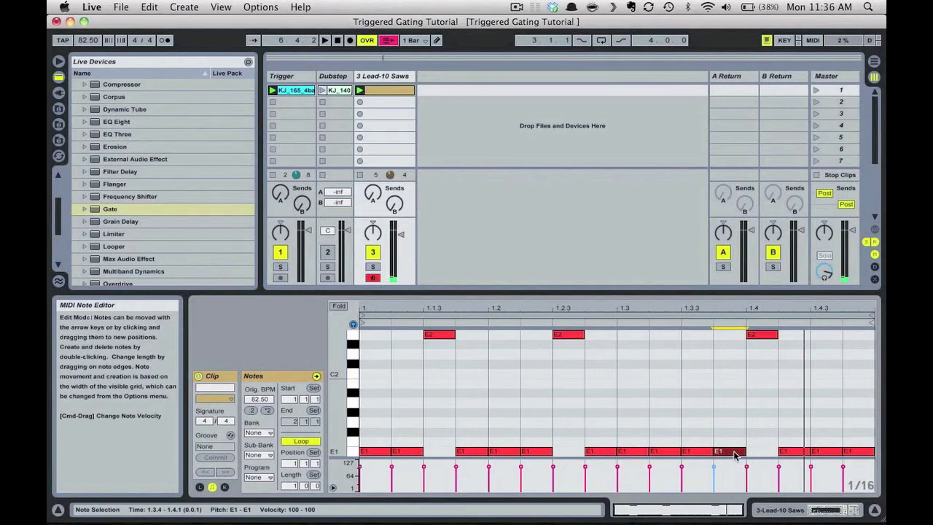
{"action": "key", "text": "shift+Up"}
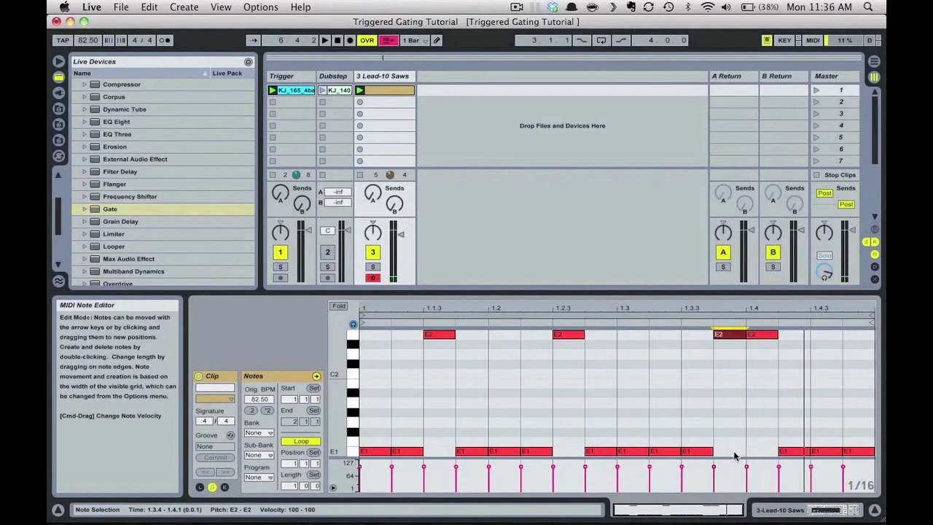
Raise the E1 note at 1.4.3 to F2 and, during playback, extend it to the end of the bar.
{"action": "left_click", "coordinate": [825, 452]}
{"action": "key", "text": "shift+Up"}
{"action": "key", "text": "Up"}
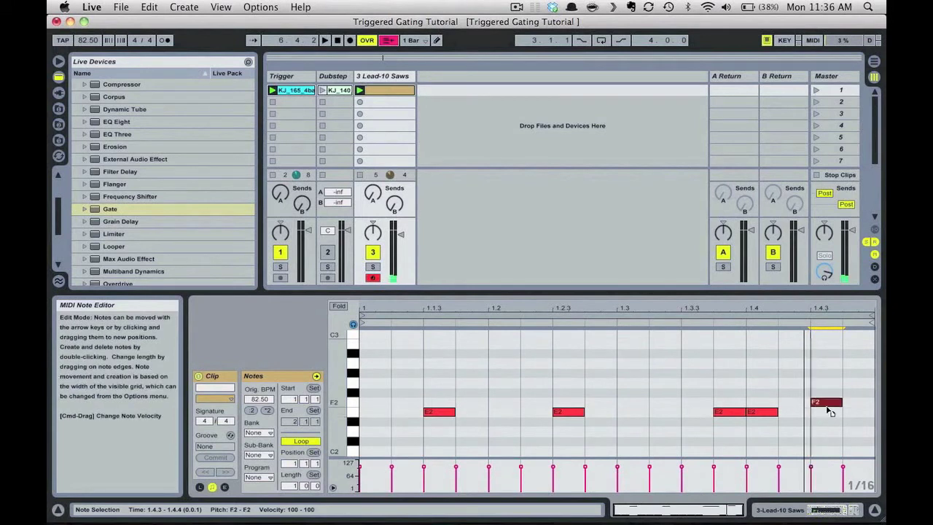
{"action": "key", "text": "space"}
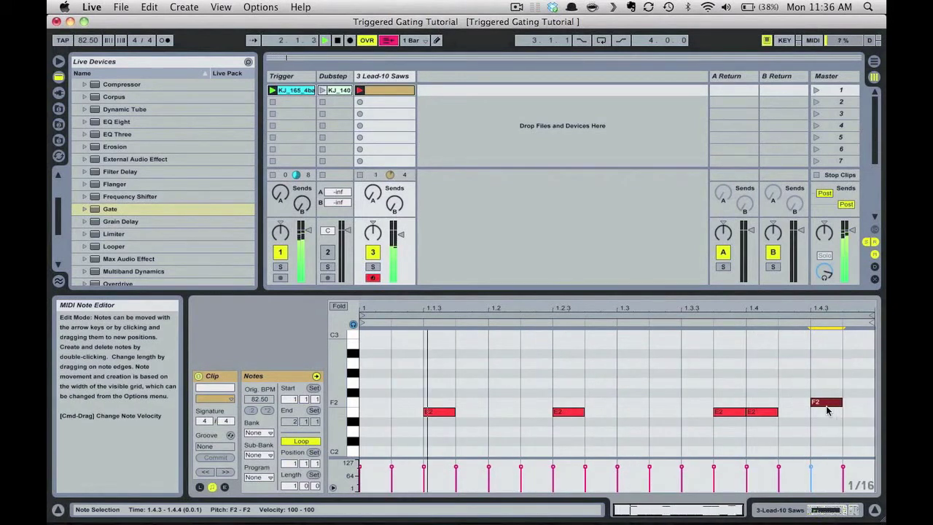
{"action": "left_click_drag", "start_coordinate": [844, 402], "coordinate": [872, 402]}
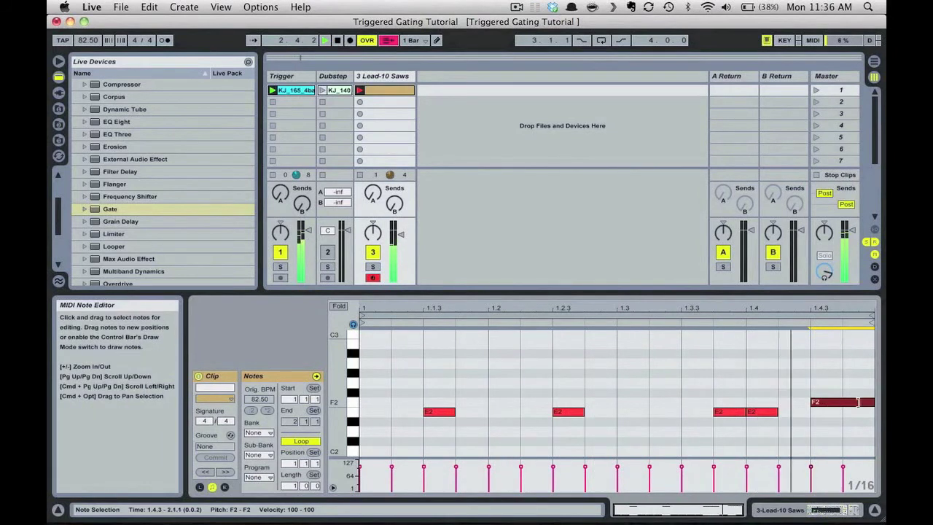
{"action": "scroll", "coordinate": [864, 402], "scroll_direction": "down", "scroll_amount": 5}
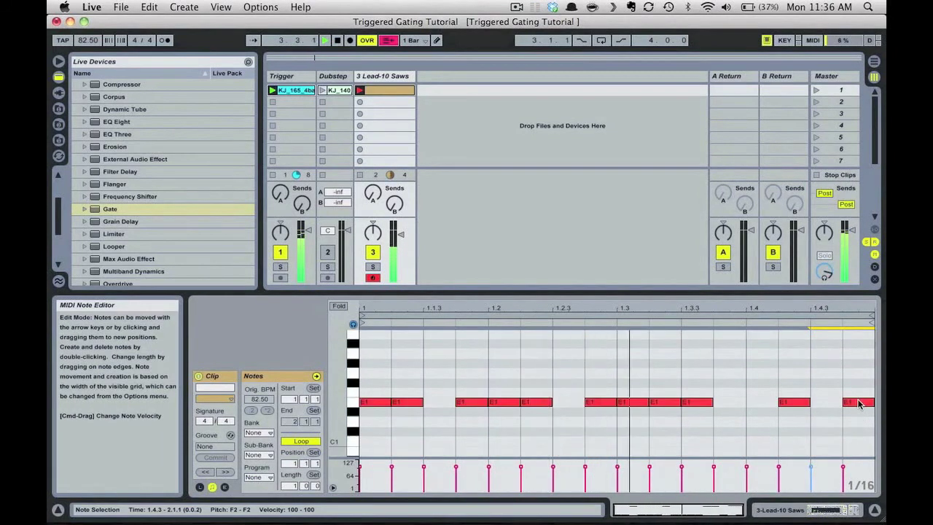
Delete the E1 note at 1.4.4 from the Lead-10 Saws clip, and bring up that track's devices.
{"action": "double_click", "coordinate": [858, 403]}
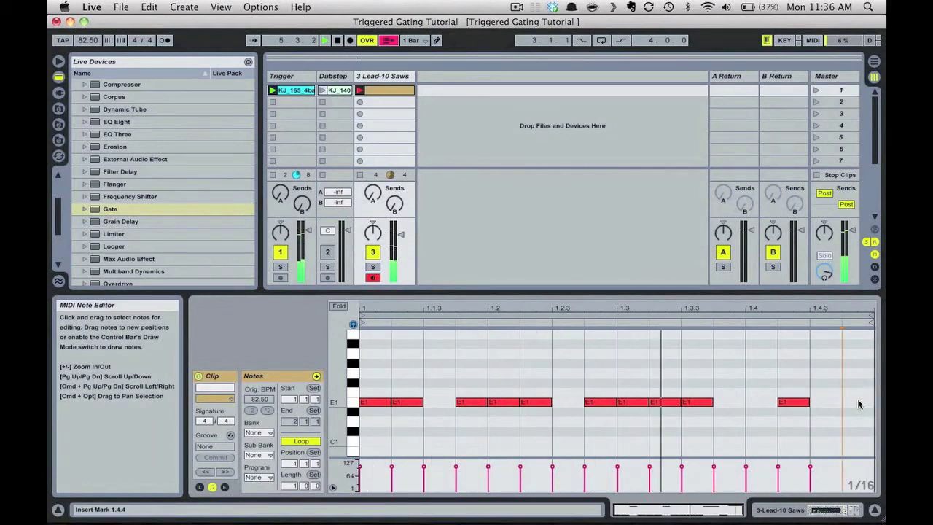
{"action": "double_click", "coordinate": [389, 77]}
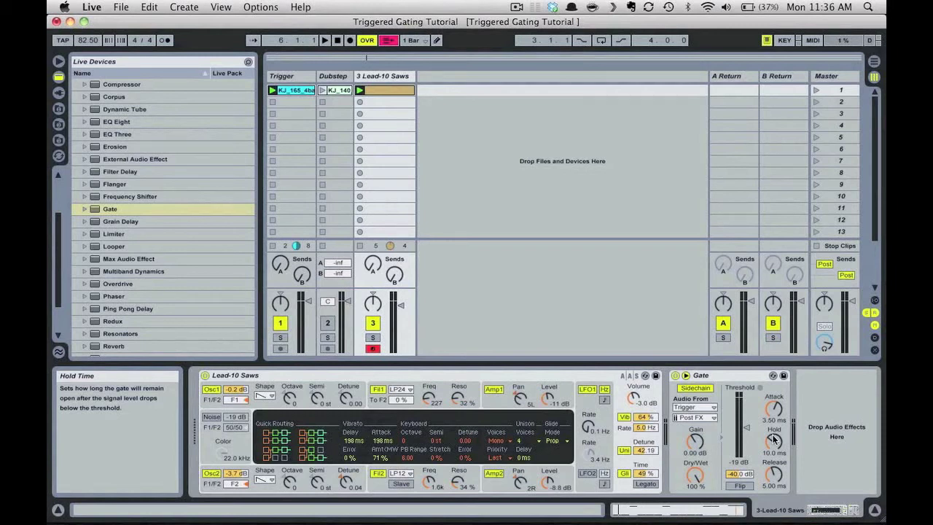
Try the Lead-10 Saws gate during playback with a -22 dB threshold, 0.05 ms attack and 124 ms hold.
{"action": "key", "text": "space"}
{"action": "left_click_drag", "start_coordinate": [745, 427], "coordinate": [745, 456]}
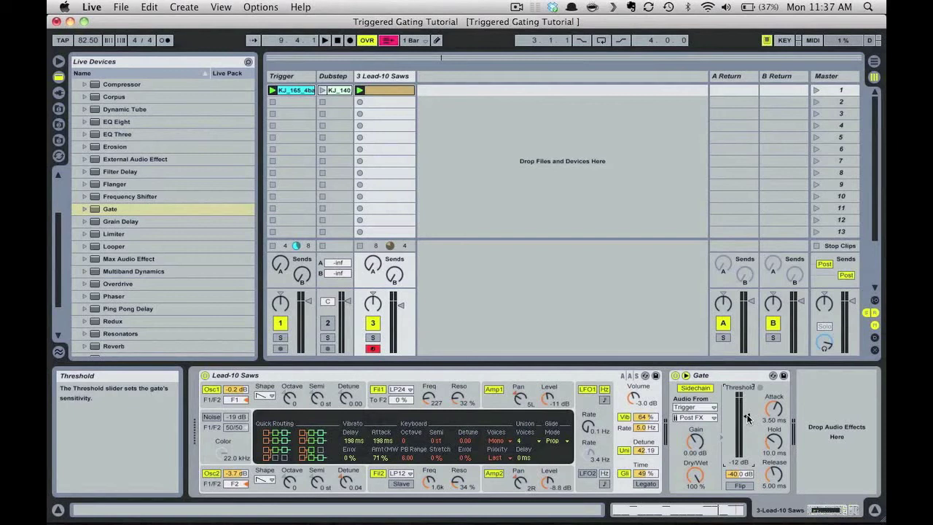
{"action": "left_click", "coordinate": [325, 40]}
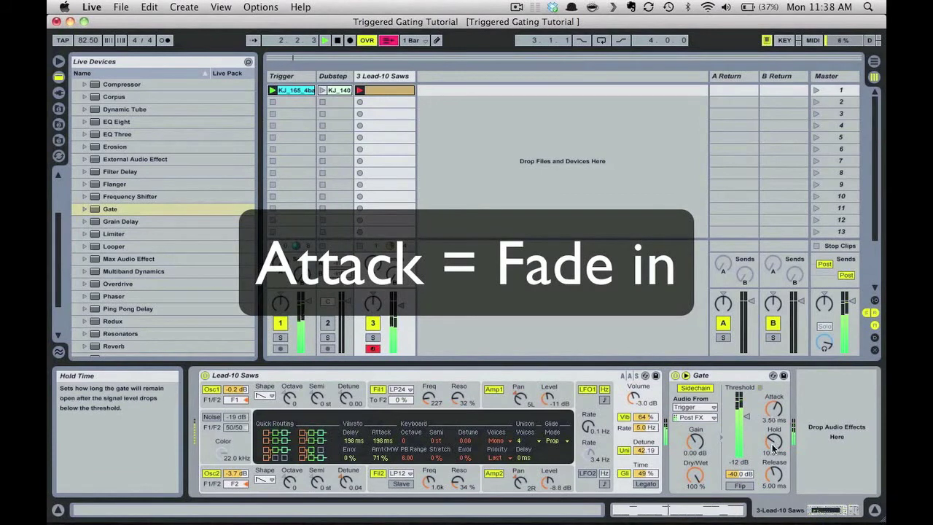
{"action": "mouse_move", "coordinate": [746, 417]}
{"action": "left_mouse_down"}
{"action": "mouse_move", "coordinate": [747, 432]}
{"action": "mouse_move", "coordinate": [767, 401]}
{"action": "left_mouse_up"}
{"action": "left_click_drag", "start_coordinate": [774, 441], "coordinate": [774, 433]}
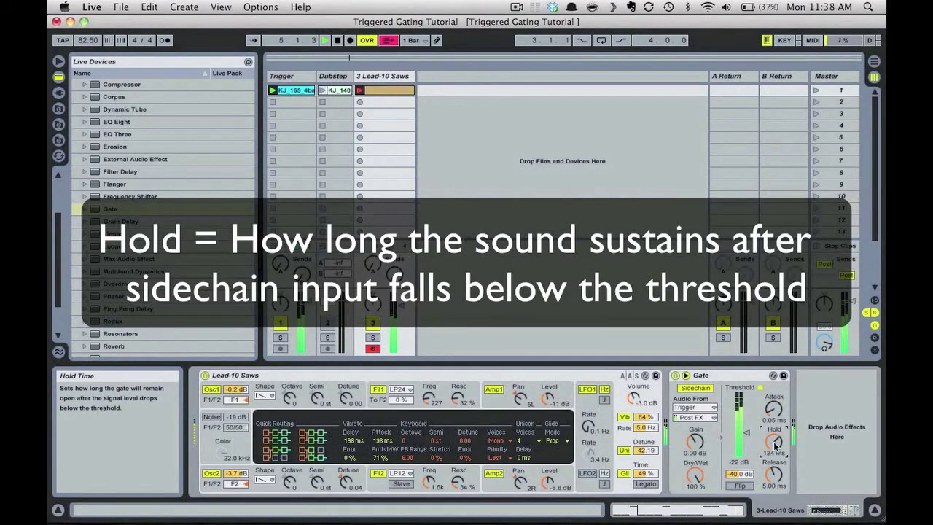
Adjust the gate's envelope during playback to 0.15 ms attack, 36.5 ms hold and 4.58 ms release, and stop playback.
{"action": "left_click_drag", "start_coordinate": [777, 481], "coordinate": [778, 477]}
{"action": "left_click_drag", "start_coordinate": [774, 440], "coordinate": [775, 447]}
{"action": "left_click_drag", "start_coordinate": [774, 415], "coordinate": [770, 405]}
{"action": "left_click_drag", "start_coordinate": [774, 475], "coordinate": [774, 484]}
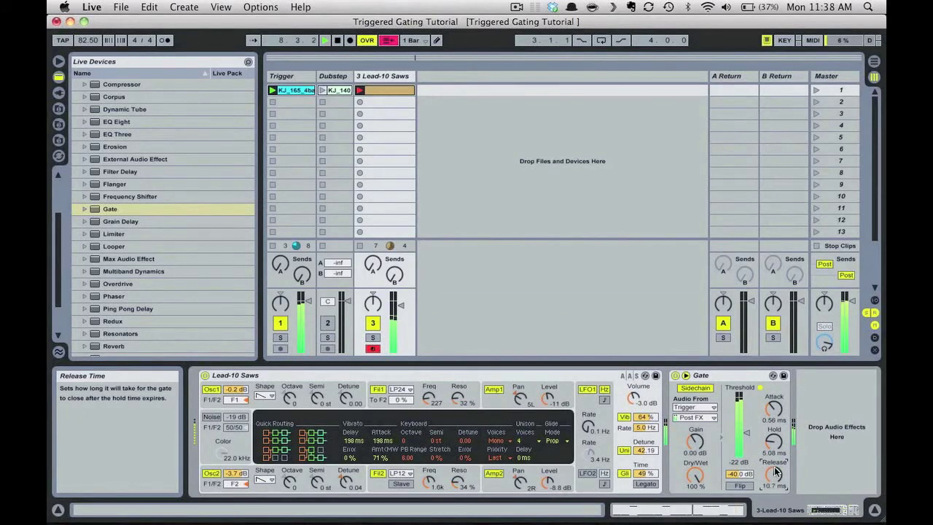
{"action": "left_click_drag", "start_coordinate": [774, 411], "coordinate": [773, 401]}
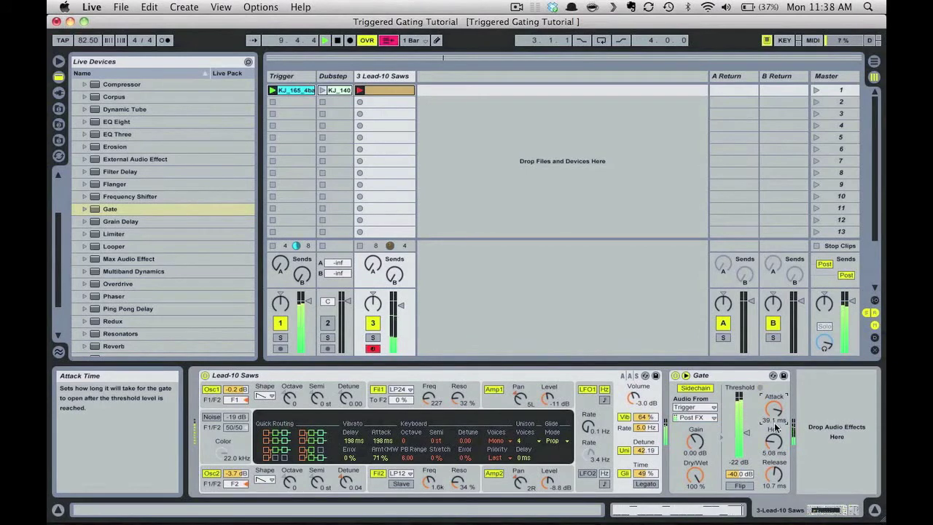
{"action": "left_click_drag", "start_coordinate": [774, 441], "coordinate": [774, 435]}
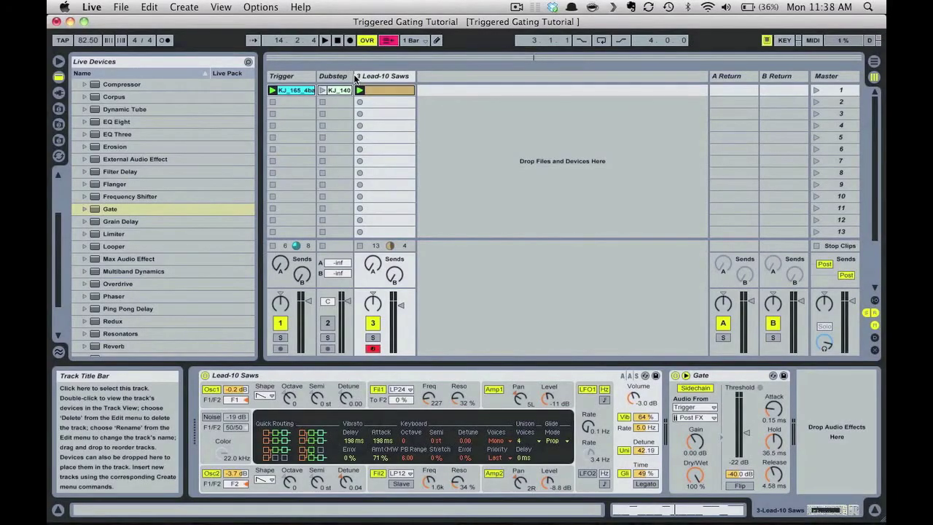
Enable the gate on the Trigger track and raise its threshold to 3.0 dB to silence the drum clip.
{"action": "left_click", "coordinate": [295, 77]}
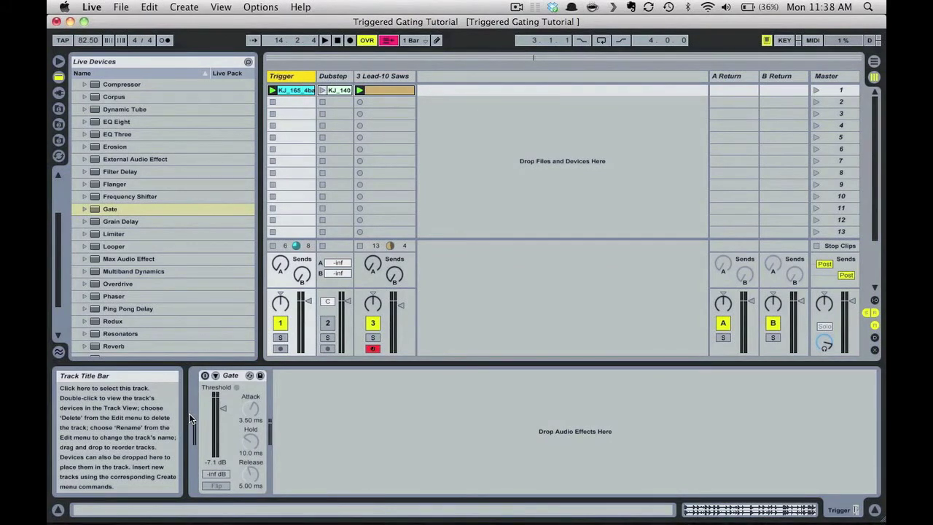
{"action": "left_click", "coordinate": [204, 376]}
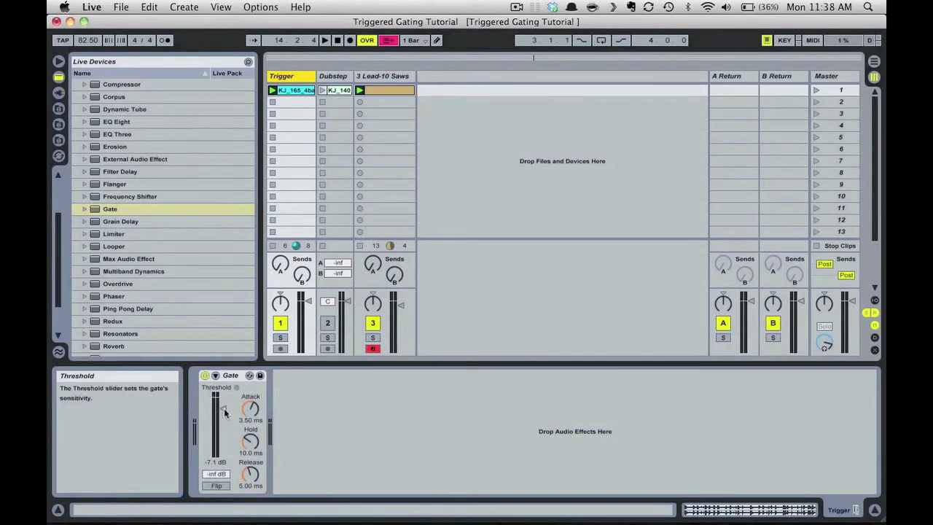
{"action": "left_click_drag", "start_coordinate": [225, 412], "coordinate": [225, 394]}
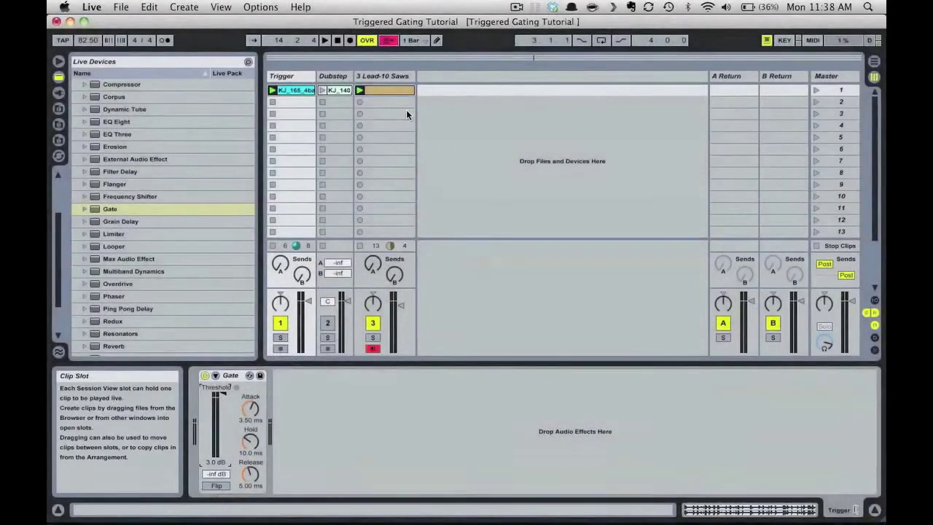
Set the Lead-10 Saws gate's sidechain to tap the Trigger track's signal Pre FX.
{"action": "left_click", "coordinate": [384, 75]}
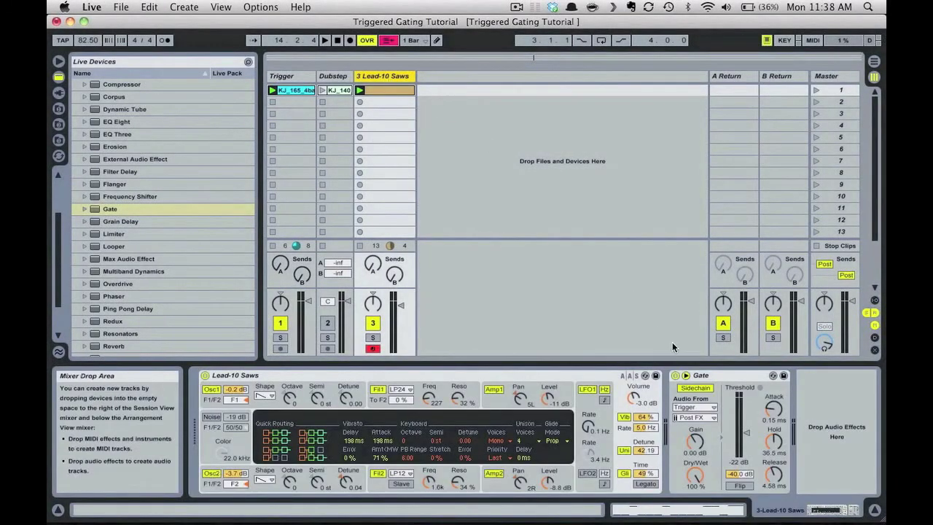
{"action": "left_click", "coordinate": [696, 417]}
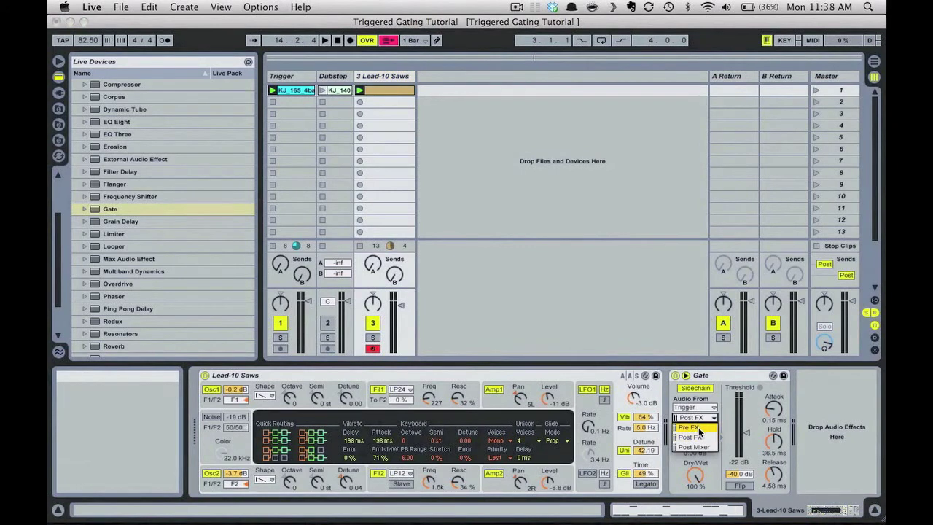
{"action": "left_click", "coordinate": [689, 427]}
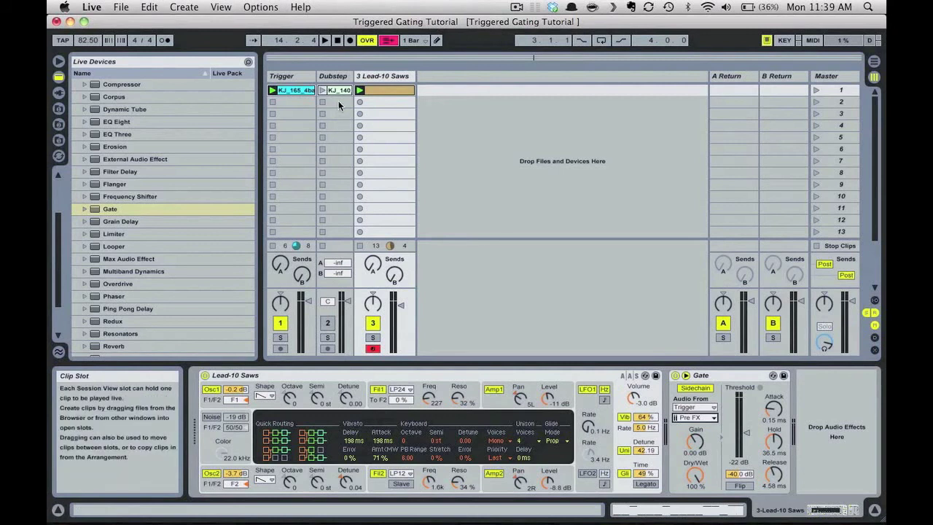
Play the KJ_140 clip with the Dubstep track activated, and slightly lower the Lead-10 Saws track's volume.
{"action": "left_click", "coordinate": [322, 91]}
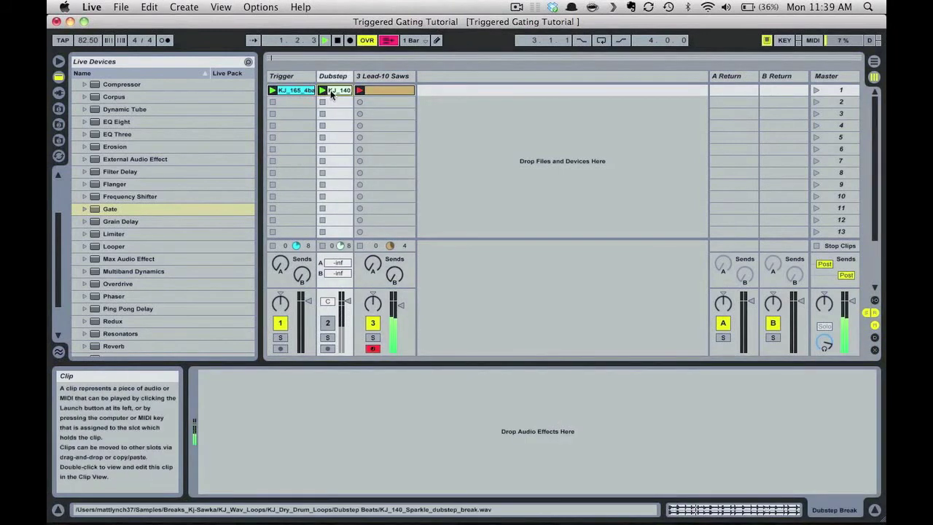
{"action": "left_click", "coordinate": [328, 324]}
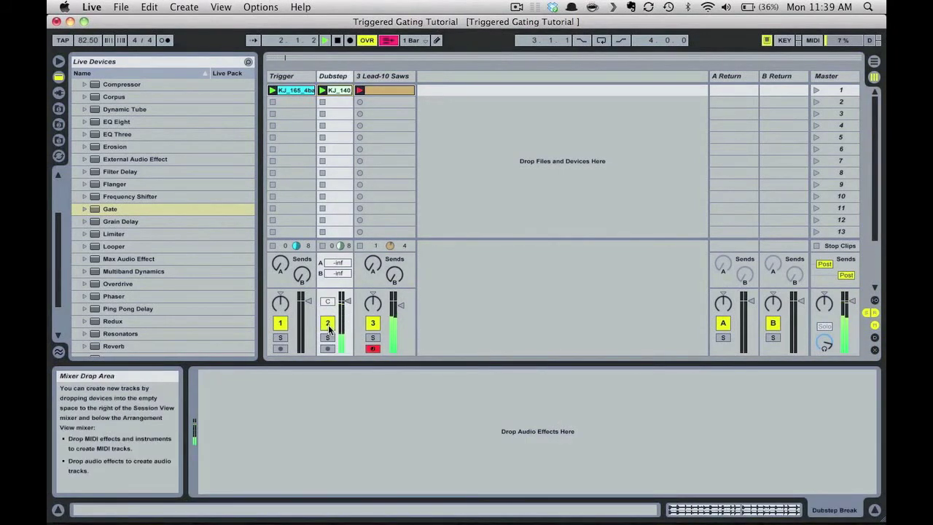
{"action": "left_click_drag", "start_coordinate": [400, 309], "coordinate": [400, 312]}
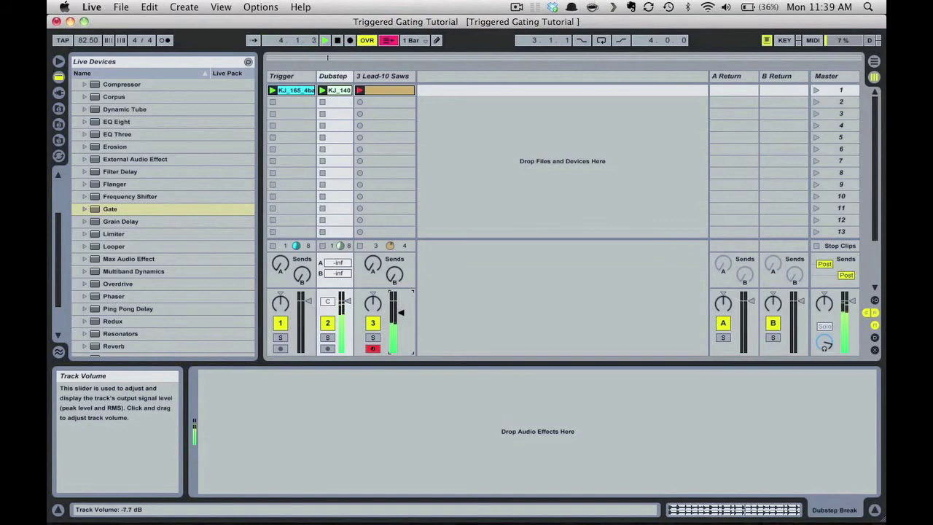
Set the Lead-10 Saws gate to -13 dB threshold, 0.21 ms attack, 10.2 ms hold and 20.3 ms release during playback.
{"action": "left_click", "coordinate": [385, 76]}
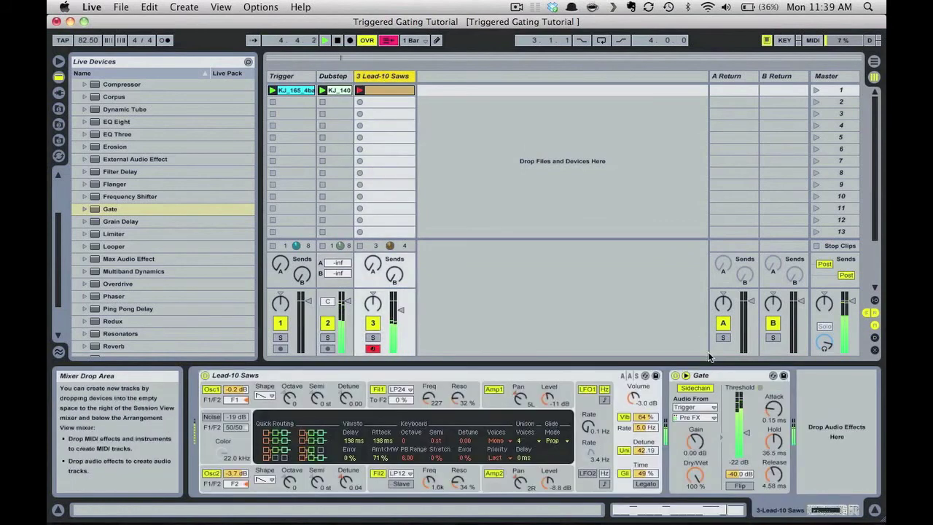
{"action": "left_click_drag", "start_coordinate": [746, 433], "coordinate": [747, 417]}
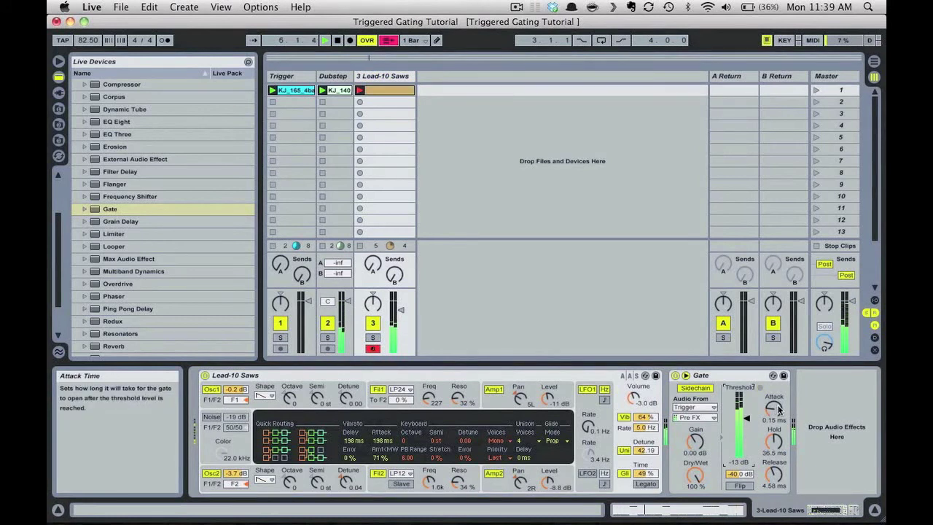
{"action": "left_click_drag", "start_coordinate": [773, 409], "coordinate": [773, 406]}
{"action": "mouse_move", "coordinate": [773, 474]}
{"action": "left_mouse_down"}
{"action": "mouse_move", "coordinate": [773, 467]}
{"action": "mouse_move", "coordinate": [774, 482]}
{"action": "left_mouse_up"}
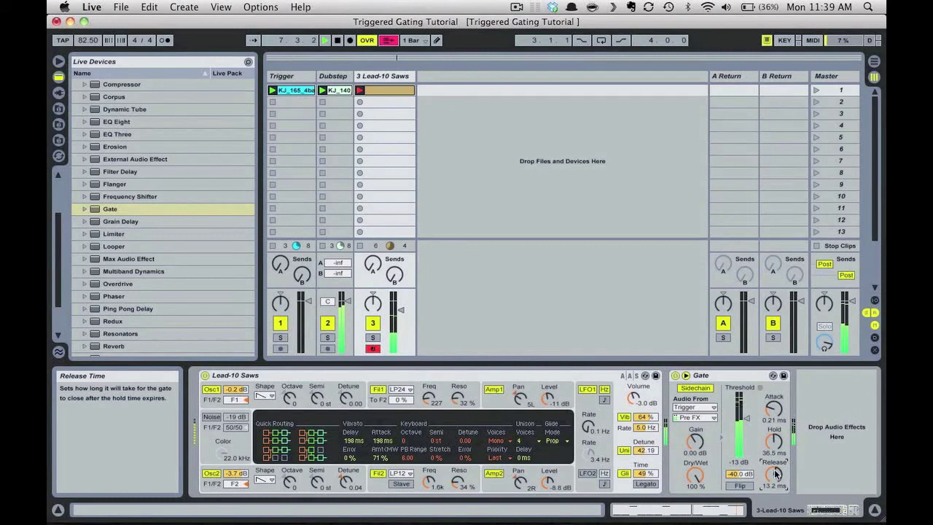
{"action": "left_click_drag", "start_coordinate": [773, 440], "coordinate": [773, 449]}
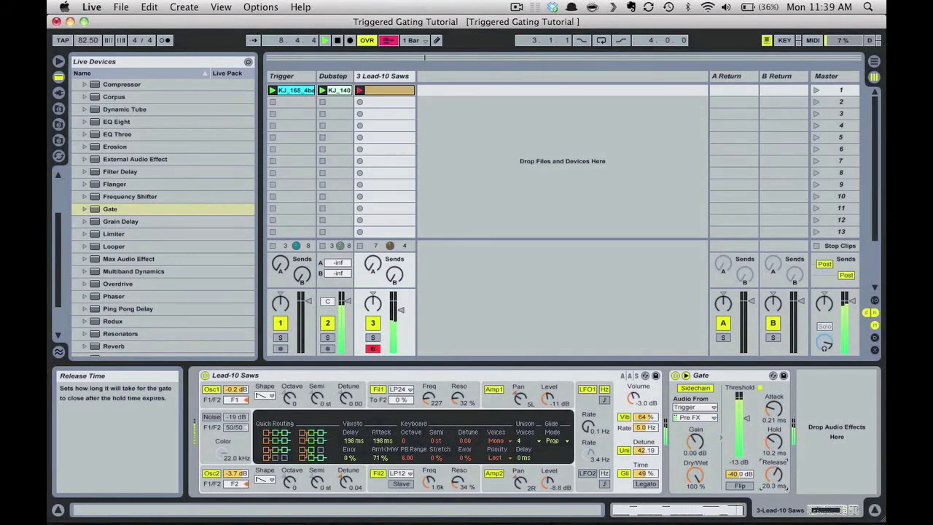
Lower the Lead-10 Saws gate's threshold to -26 dB, raise it to -14 dB, and stop playback.
{"action": "left_click_drag", "start_coordinate": [747, 423], "coordinate": [745, 437]}
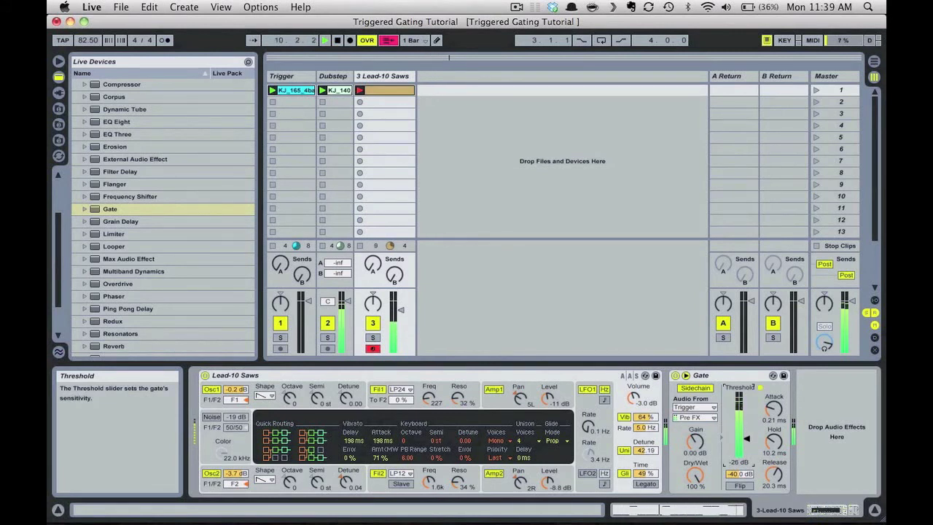
{"action": "left_click_drag", "start_coordinate": [746, 438], "coordinate": [746, 421]}
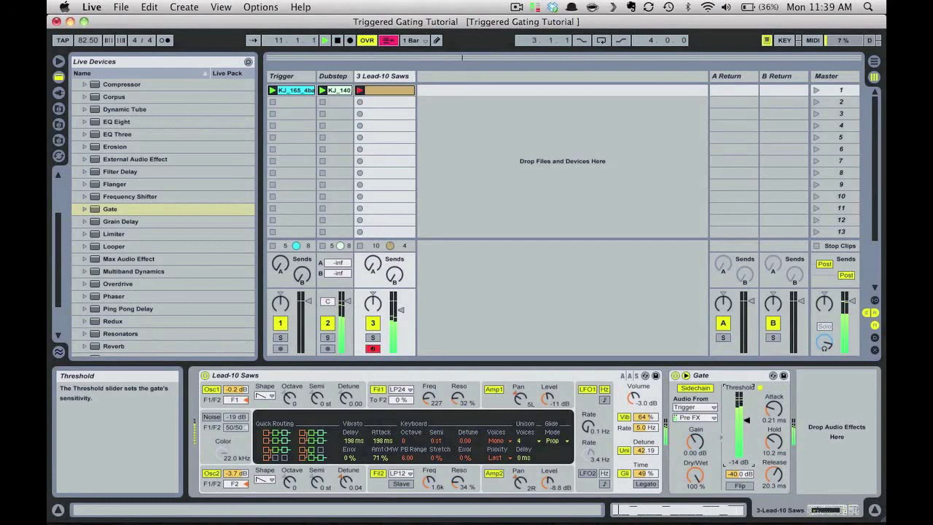
{"action": "left_click", "coordinate": [336, 40]}
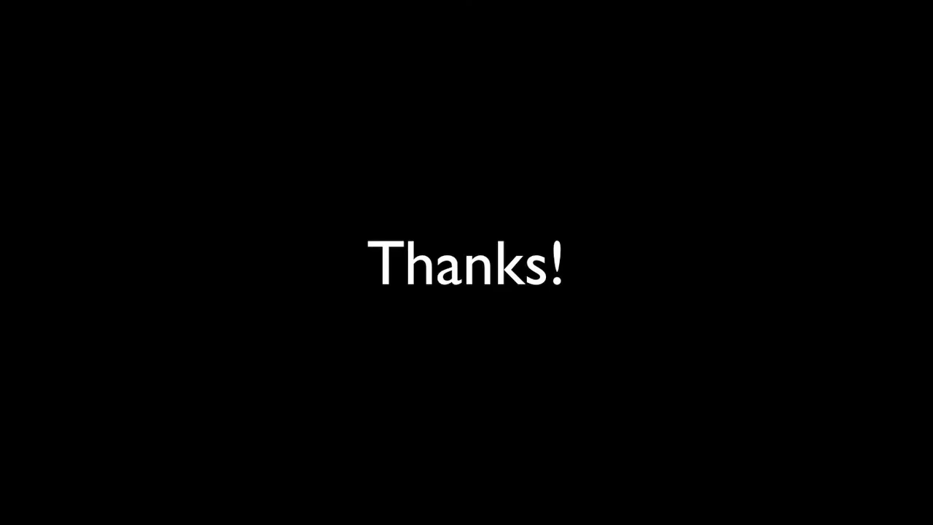